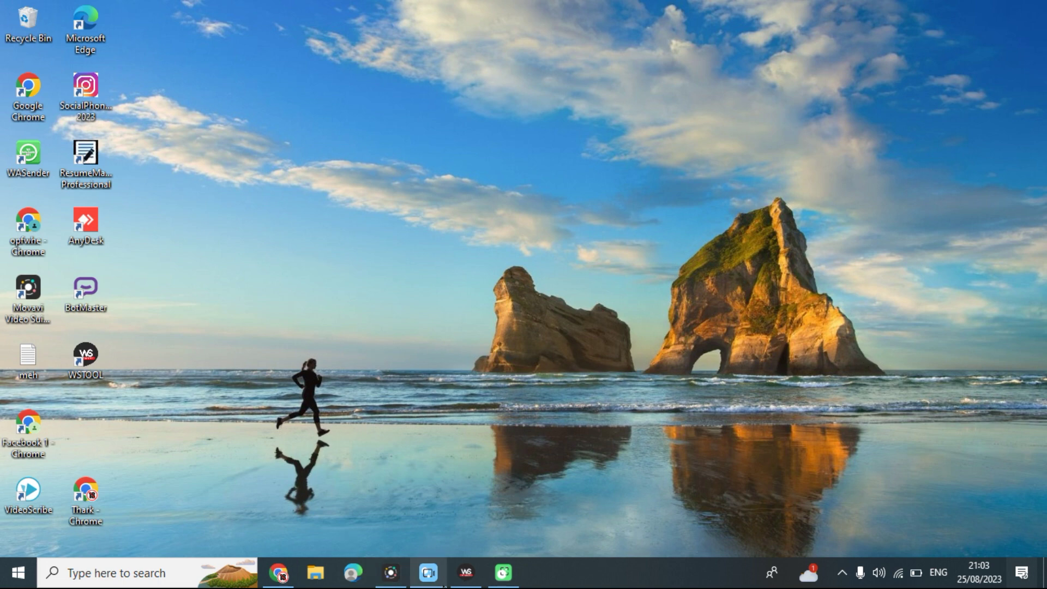
Launch WS PRO 8.4.7 from the taskbar.
click(466, 572)
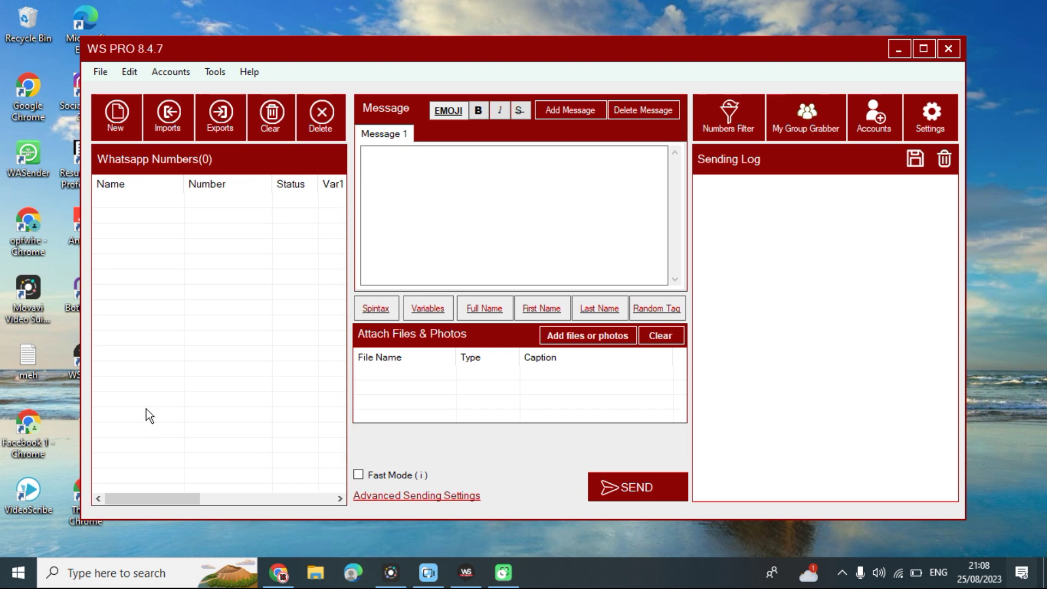
Show the Import From Files / Manual Imports menu in the WhatsApp numbers list.
right_click(203, 209)
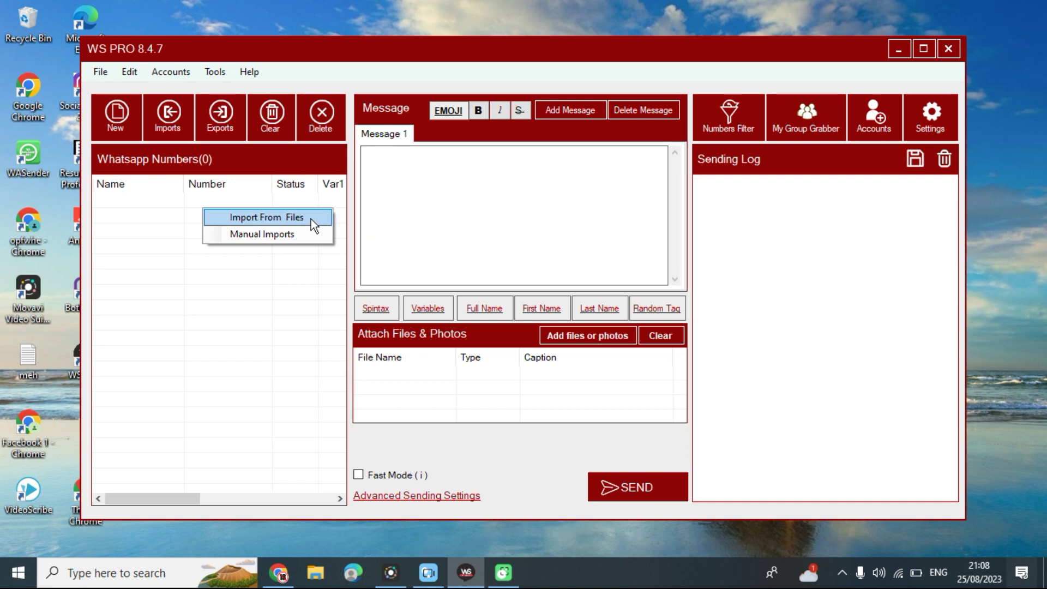
Open Import From Files and view the NAME;NUMBER;VARIABLE_1;VARIABLE_2 format samples.
click(246, 219)
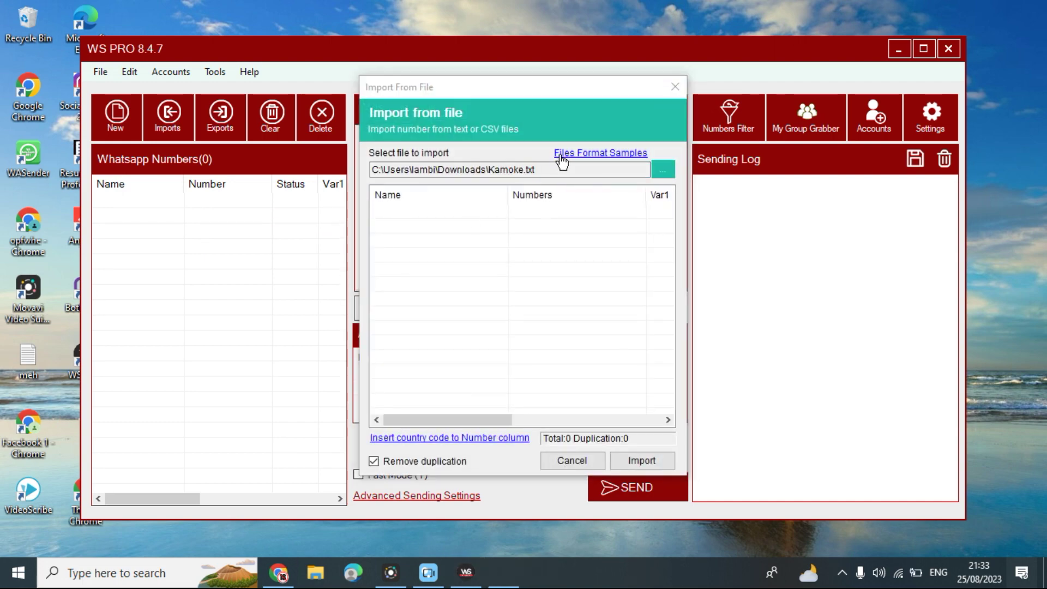
click(624, 156)
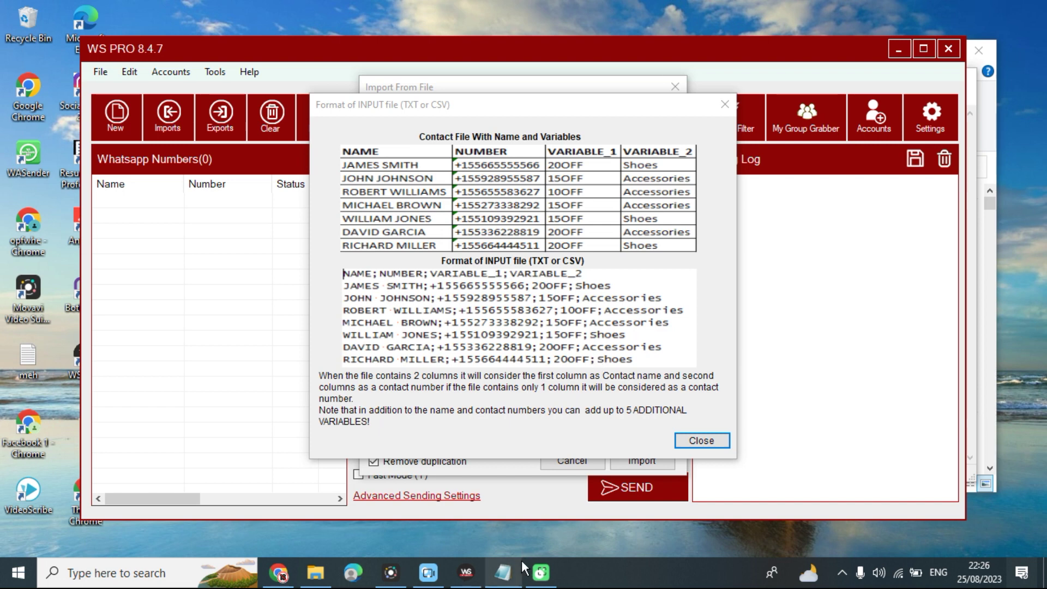
Check the phone numbers in kamoke 3 in Notepad, then close the format guide.
click(502, 573)
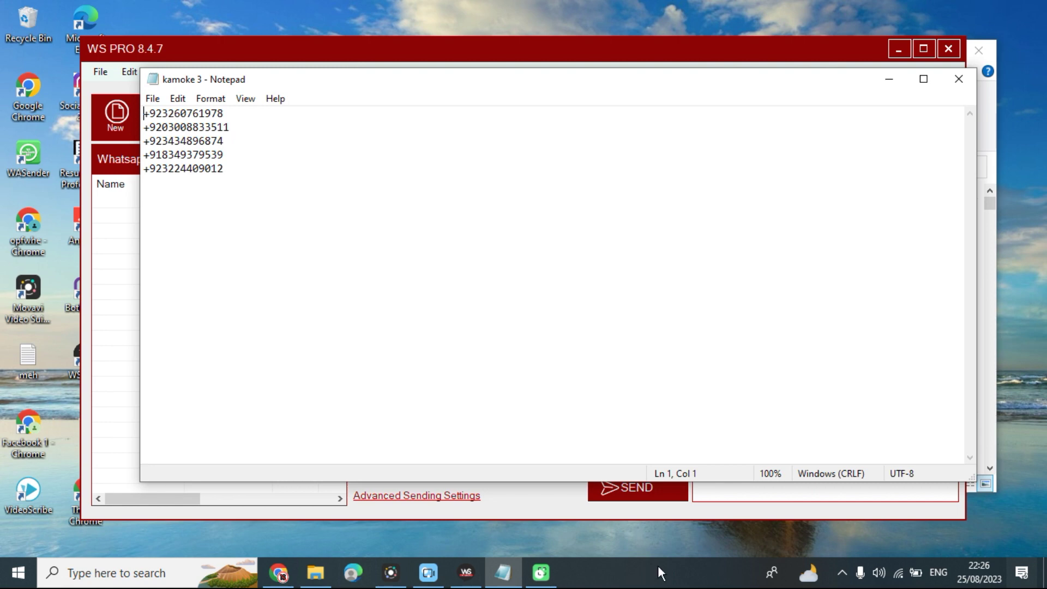
click(466, 575)
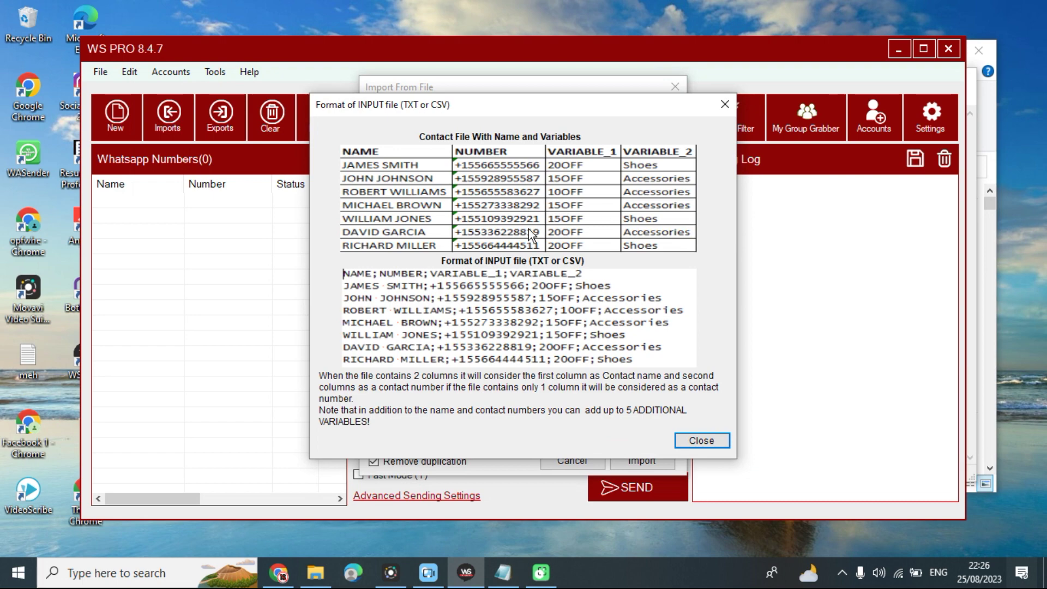
click(709, 441)
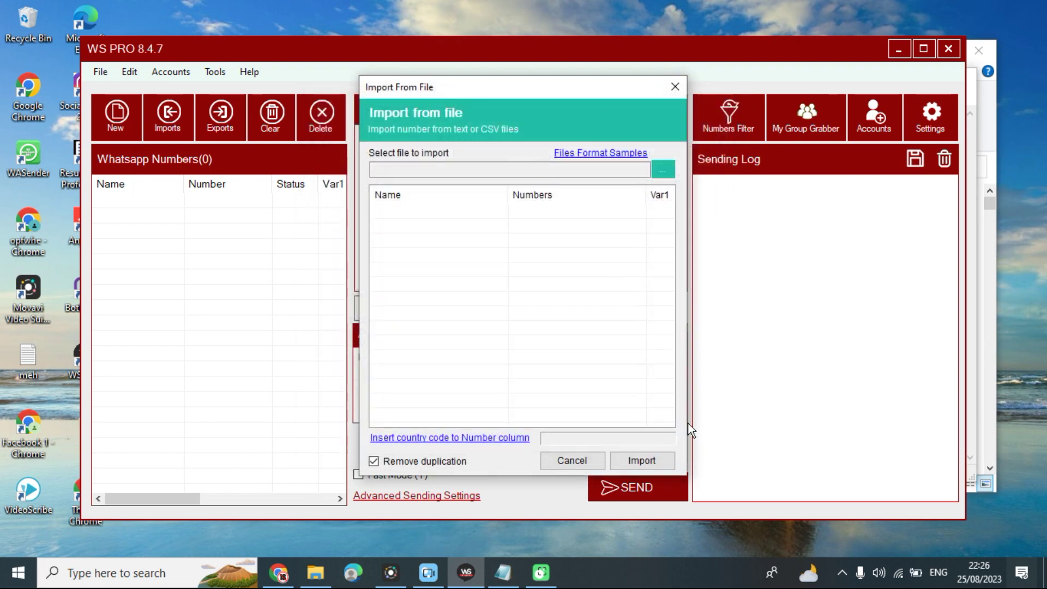
Load kamoke 3.txt from Downloads, preview its five numbers, and import them.
click(659, 172)
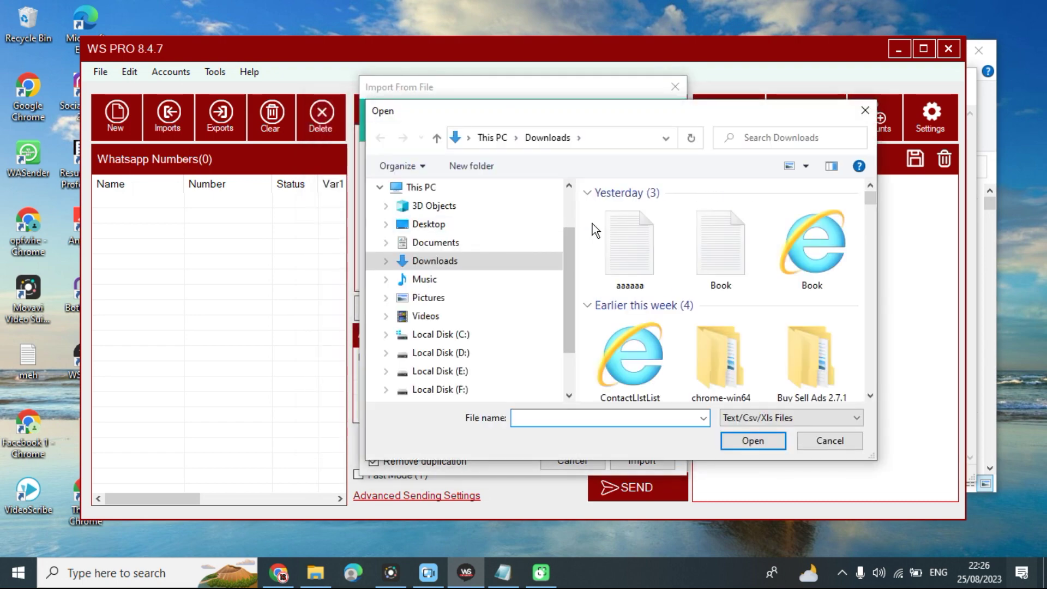
double_click(719, 241)
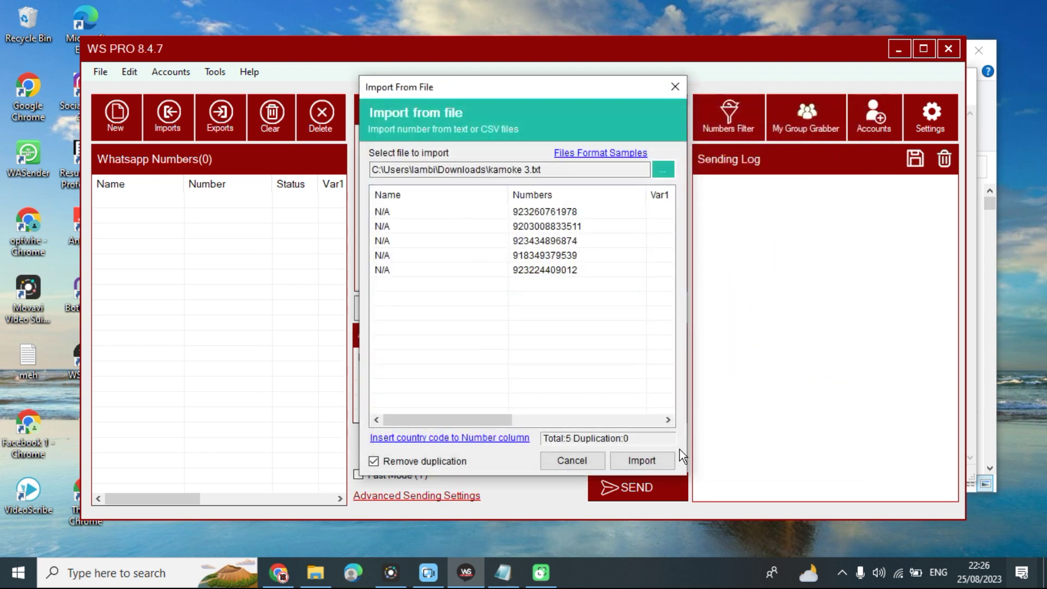
click(639, 461)
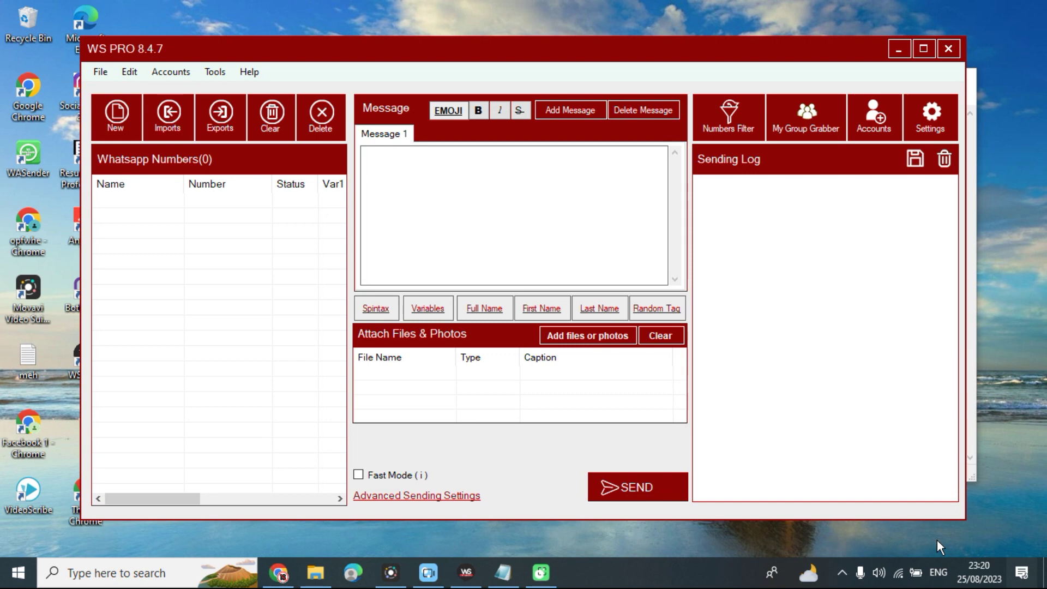
right_click(257, 224)
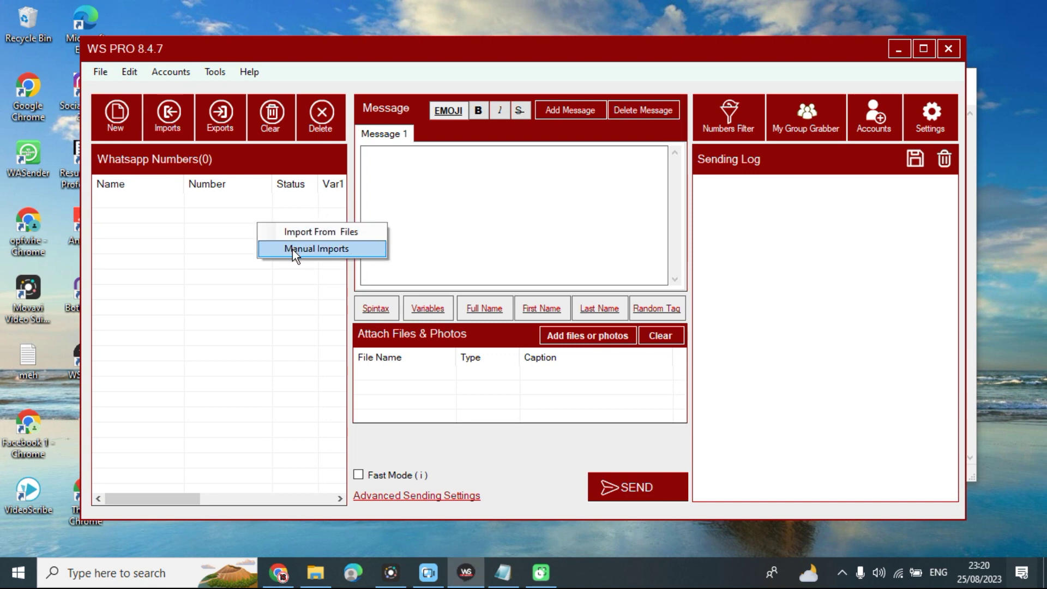
click(316, 249)
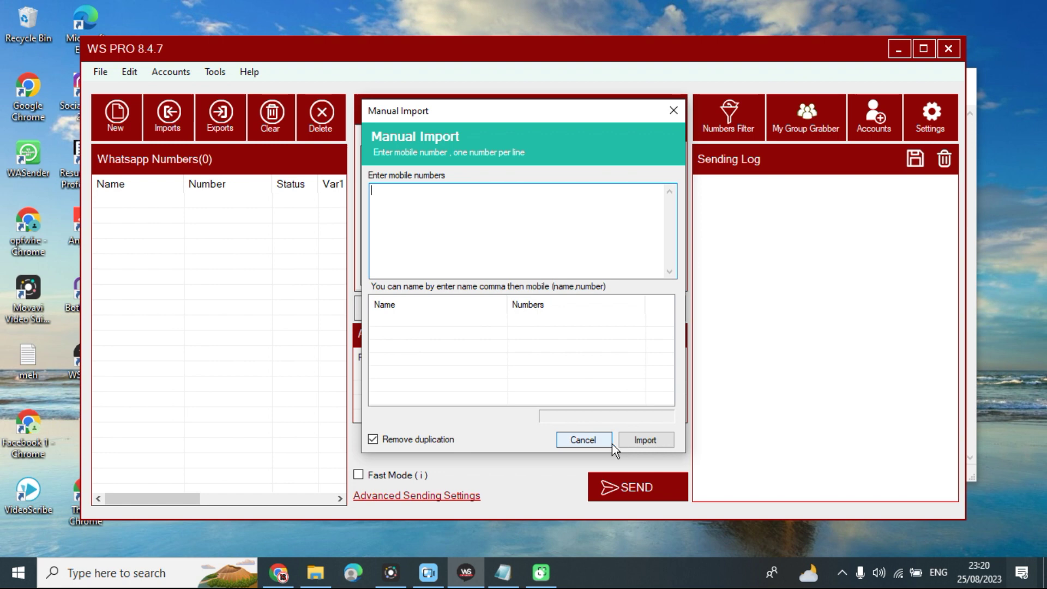
click(674, 111)
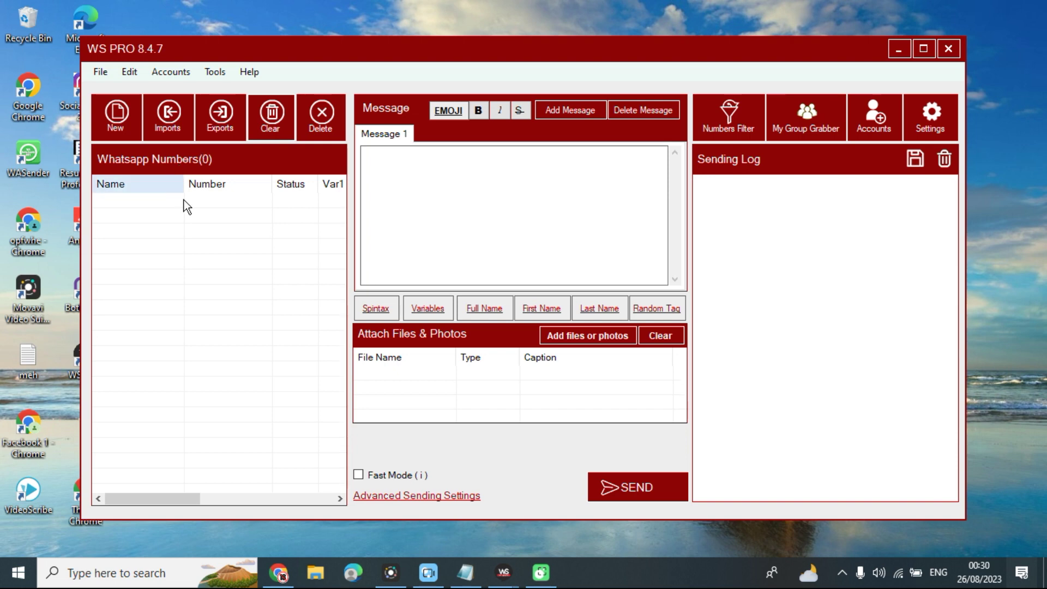
Load kamoke 3 from Downloads into the Import From File preview.
right_click(218, 200)
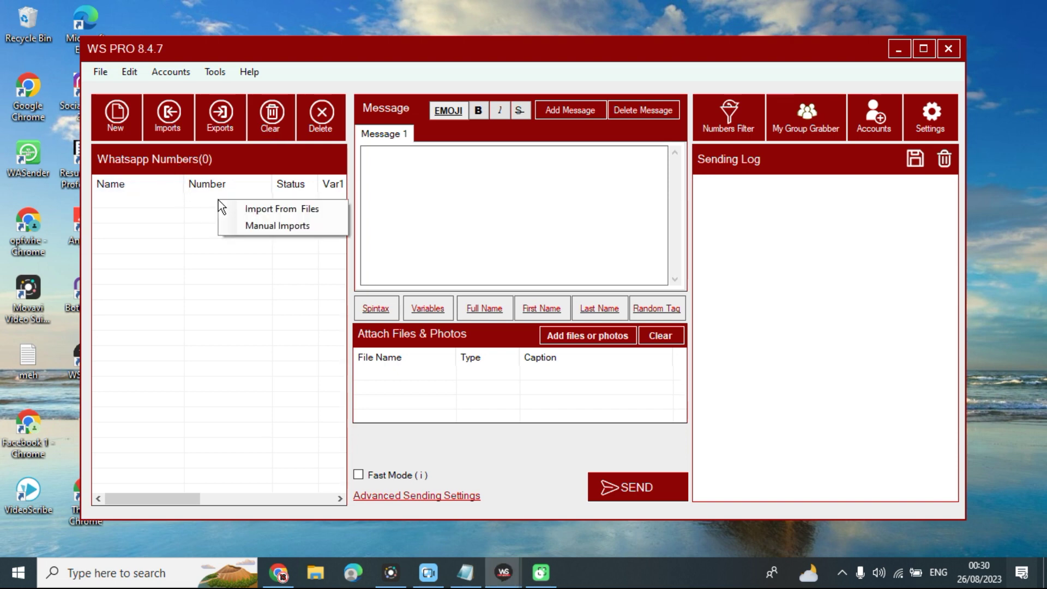
click(277, 205)
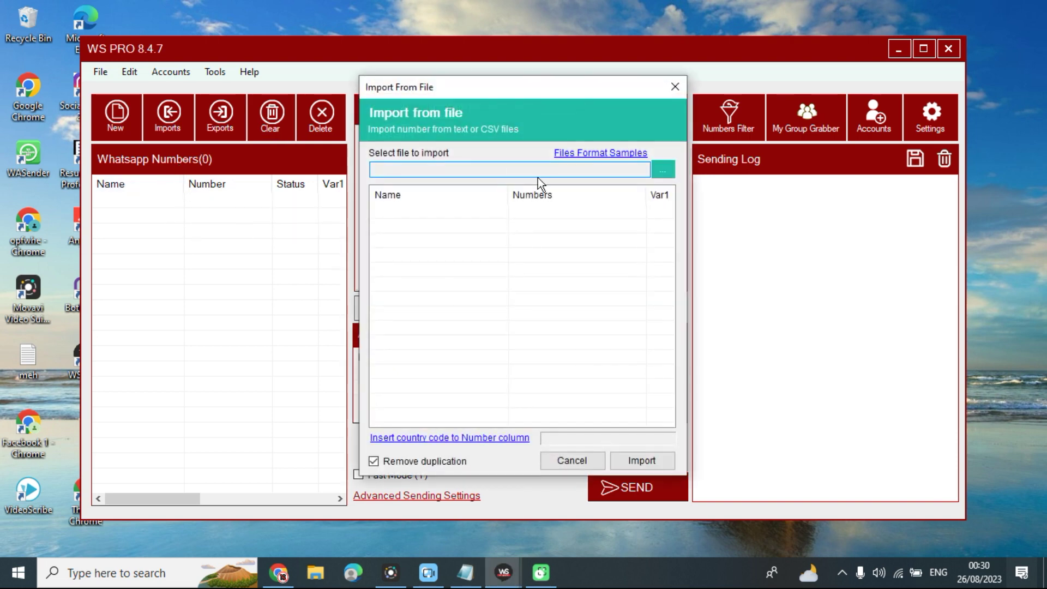
click(663, 169)
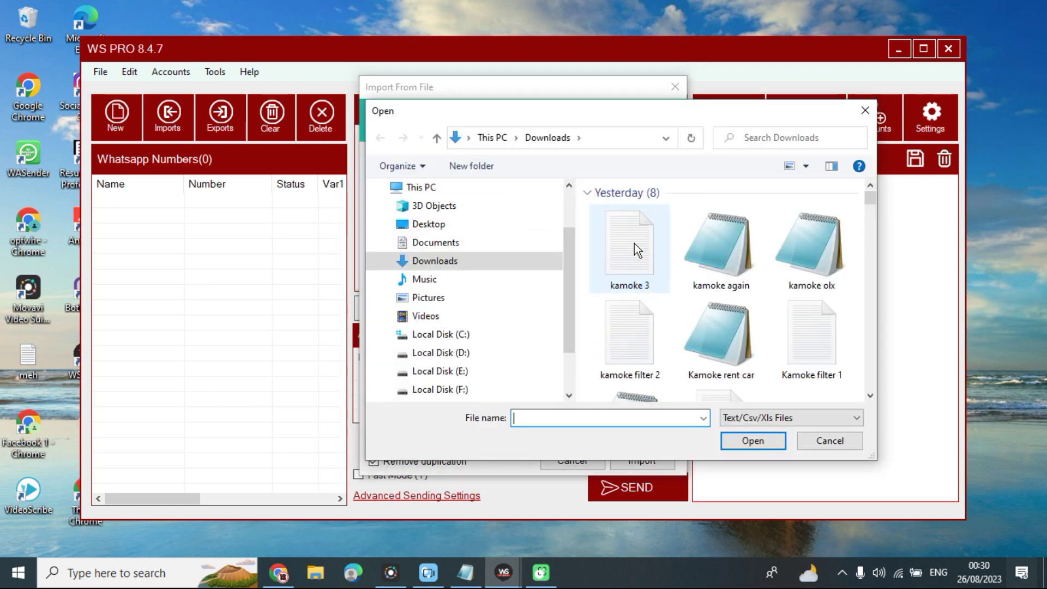
click(633, 243)
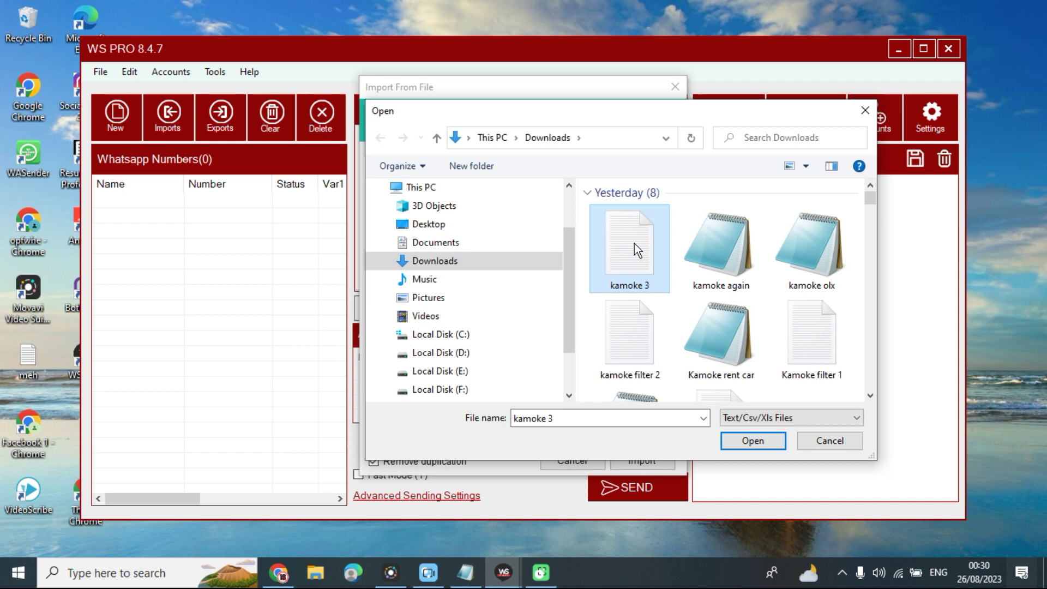
double_click(634, 243)
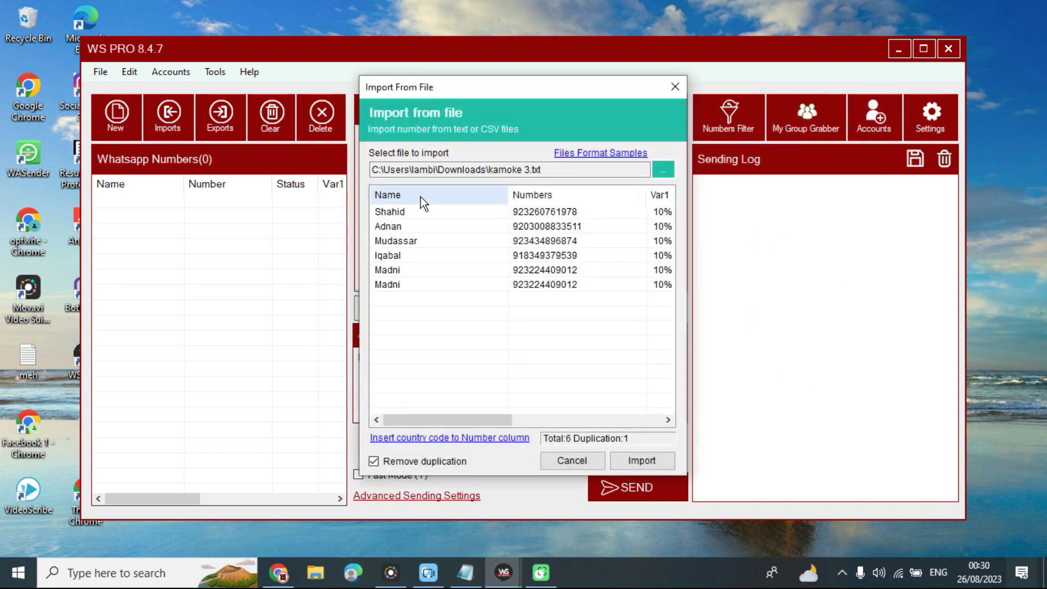
Review the preview's name and variable columns, then import the five contacts.
drag(483, 423, 538, 423)
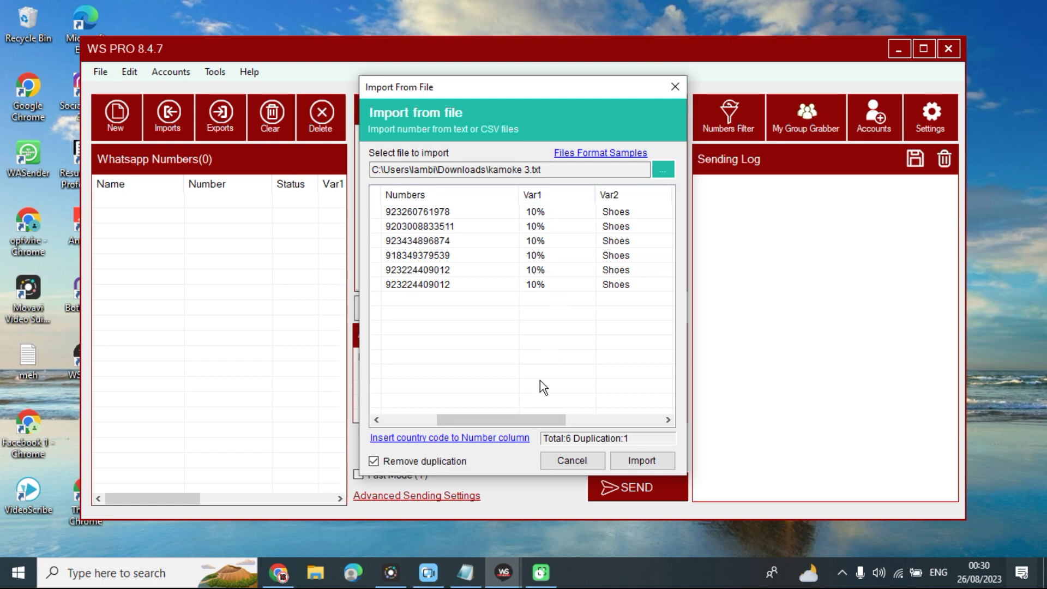
drag(529, 417, 604, 418)
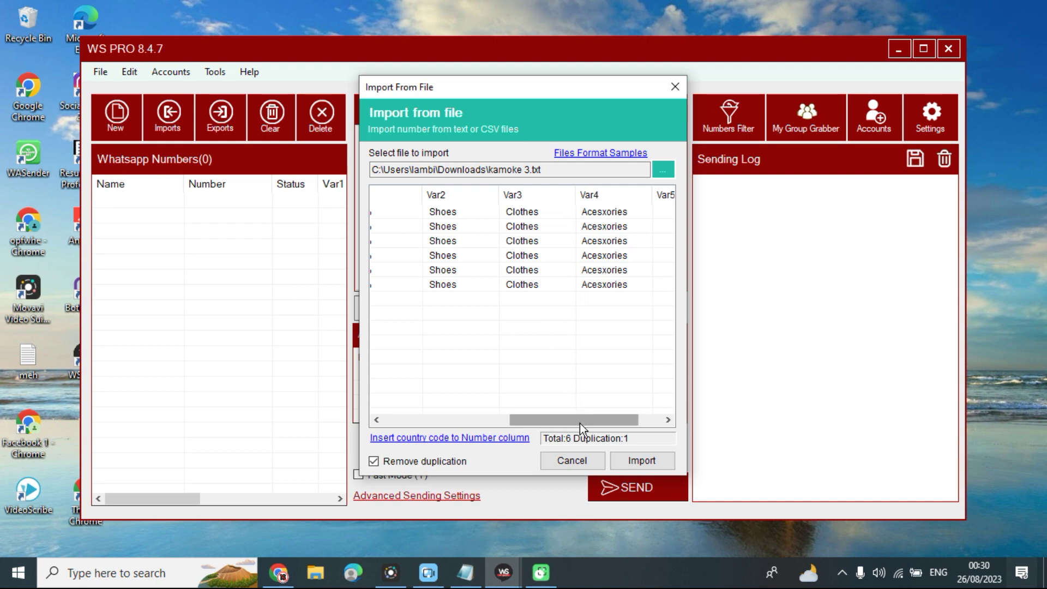
drag(581, 422, 549, 423)
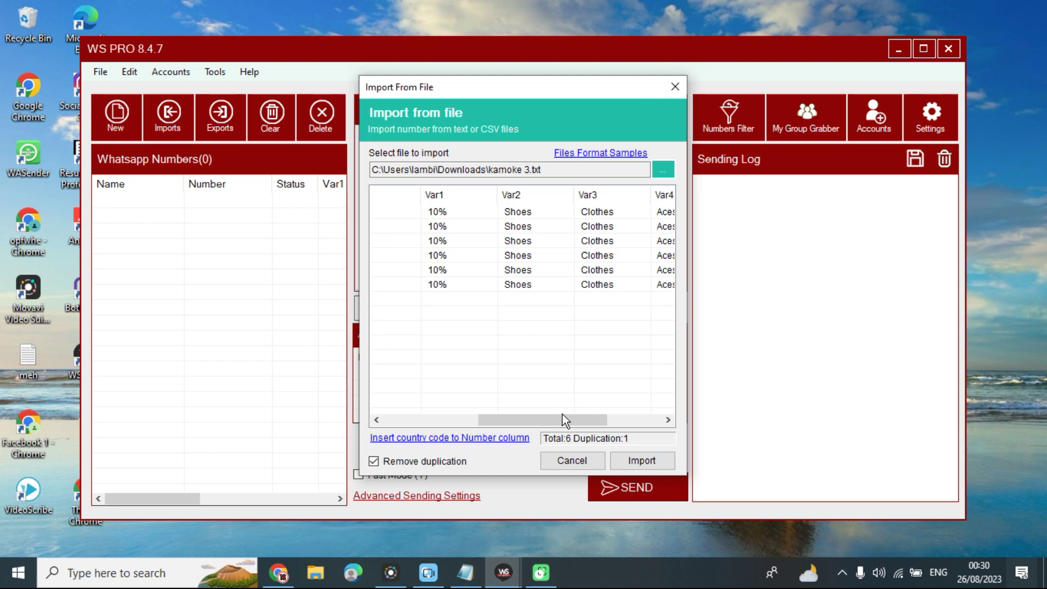
drag(564, 418, 511, 417)
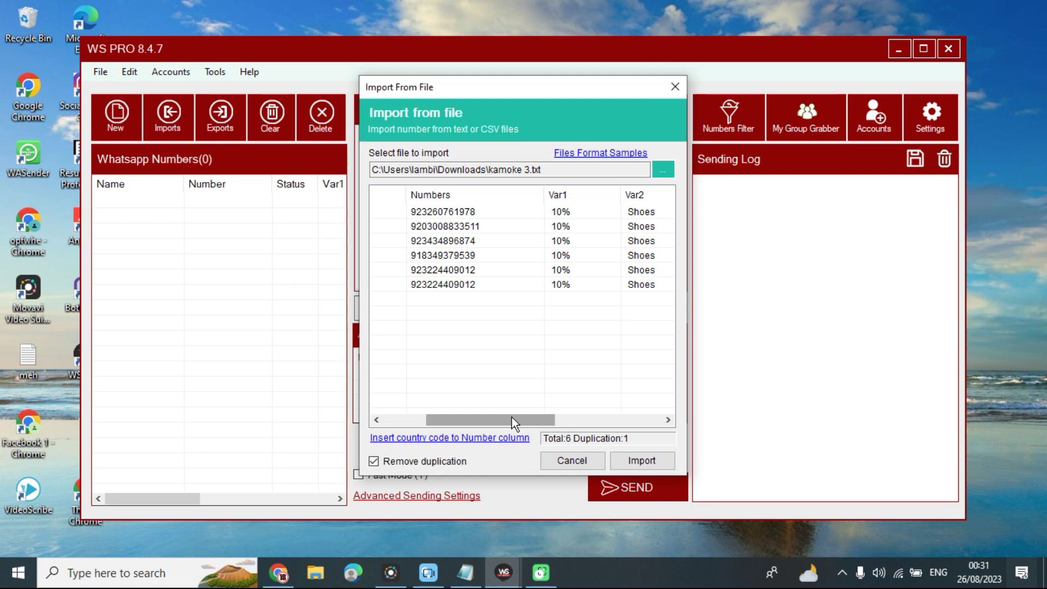
click(644, 463)
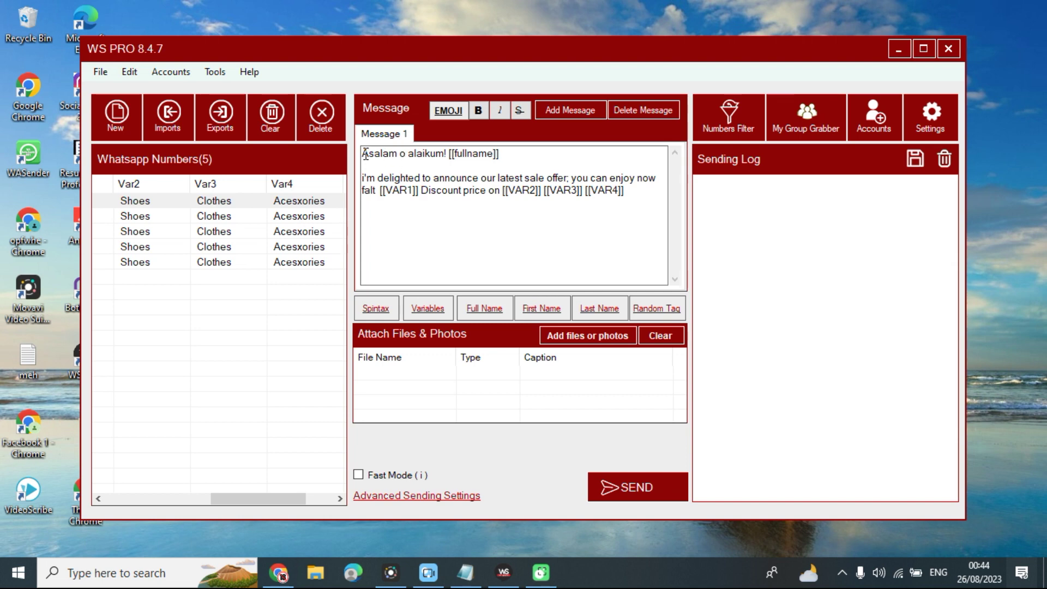
Scroll the numbers grid to Var1 and show the Variable1–Variable5 list.
drag(362, 155, 436, 154)
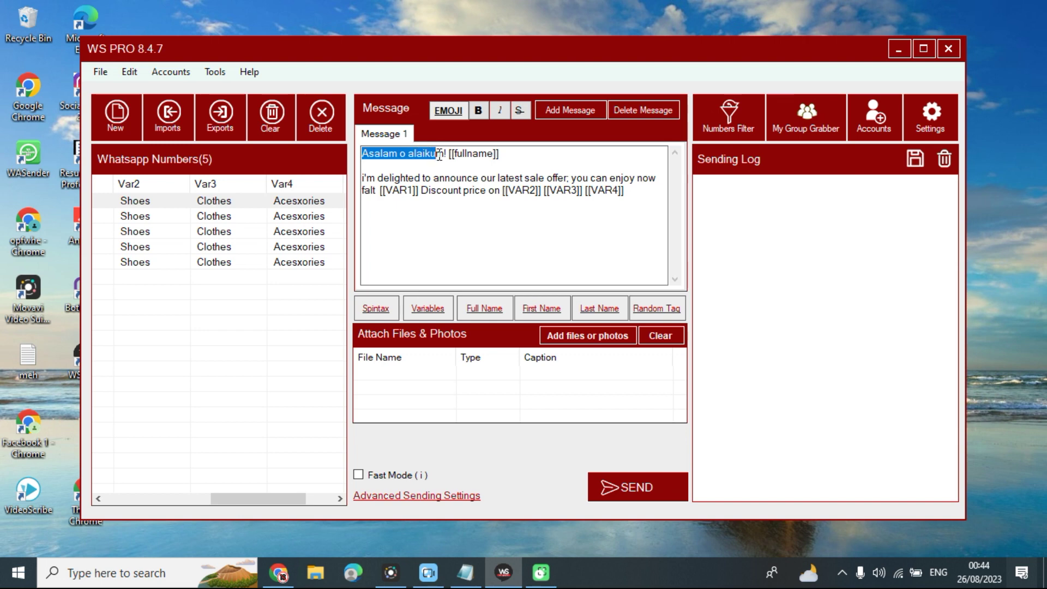
click(471, 153)
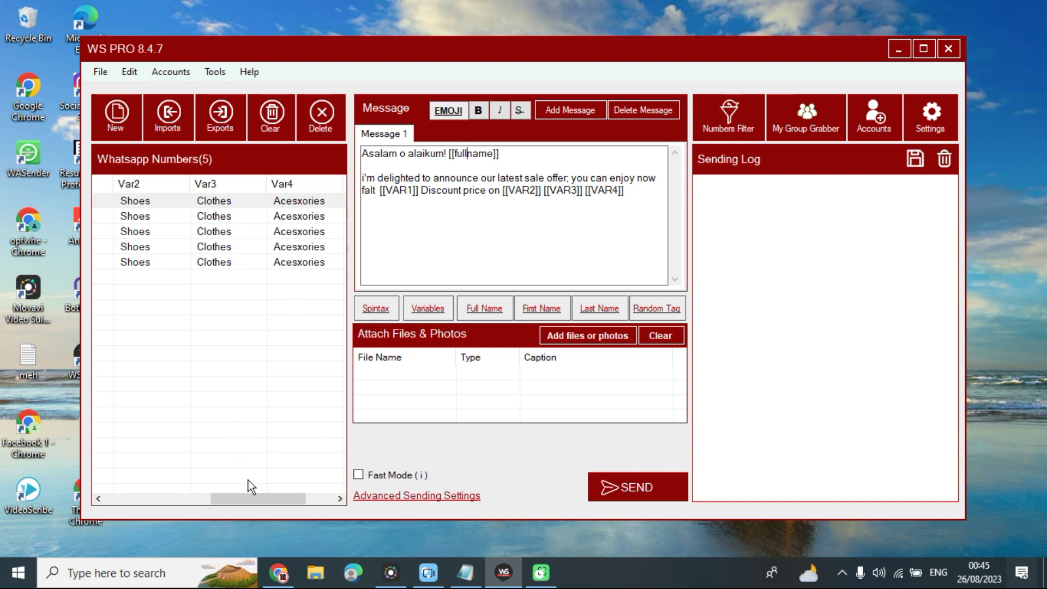
drag(243, 497, 217, 499)
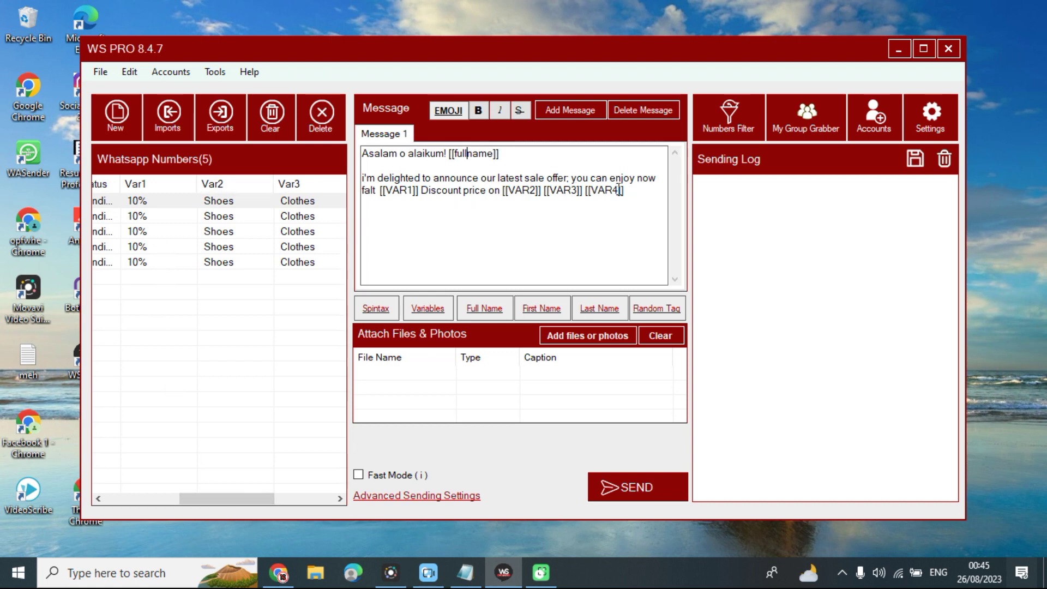
click(429, 309)
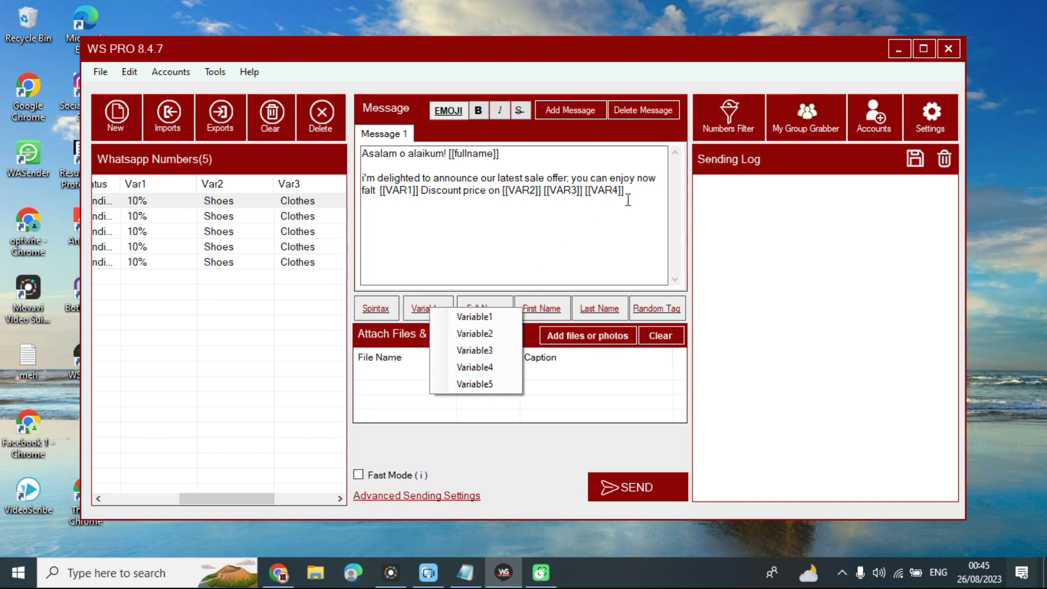
Close the variables list, add a line after [[VAR4]], and create Messages 2 through 11.
click(212, 316)
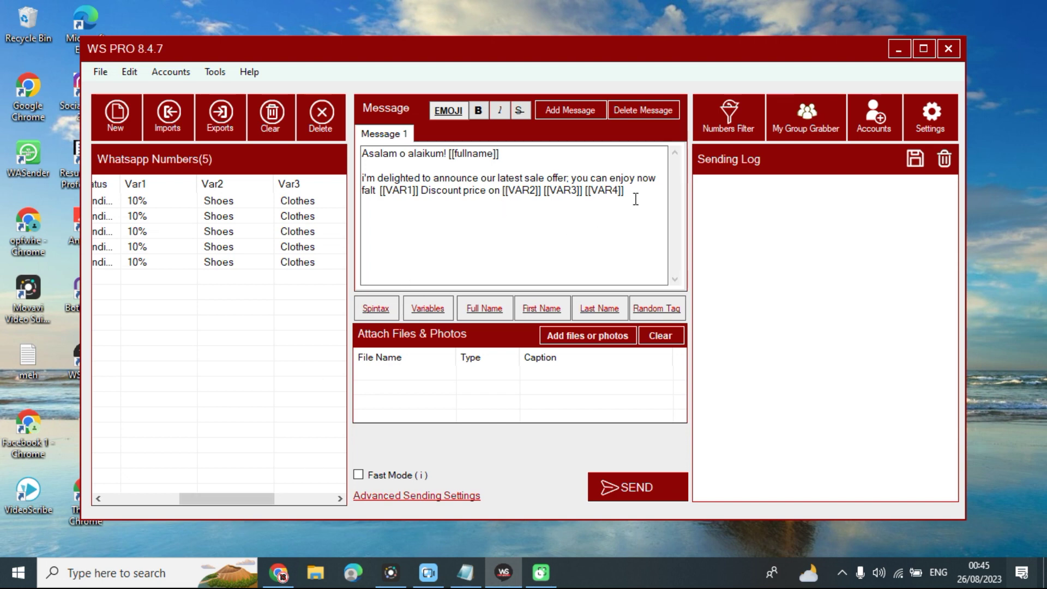
key(Return)
click(558, 110)
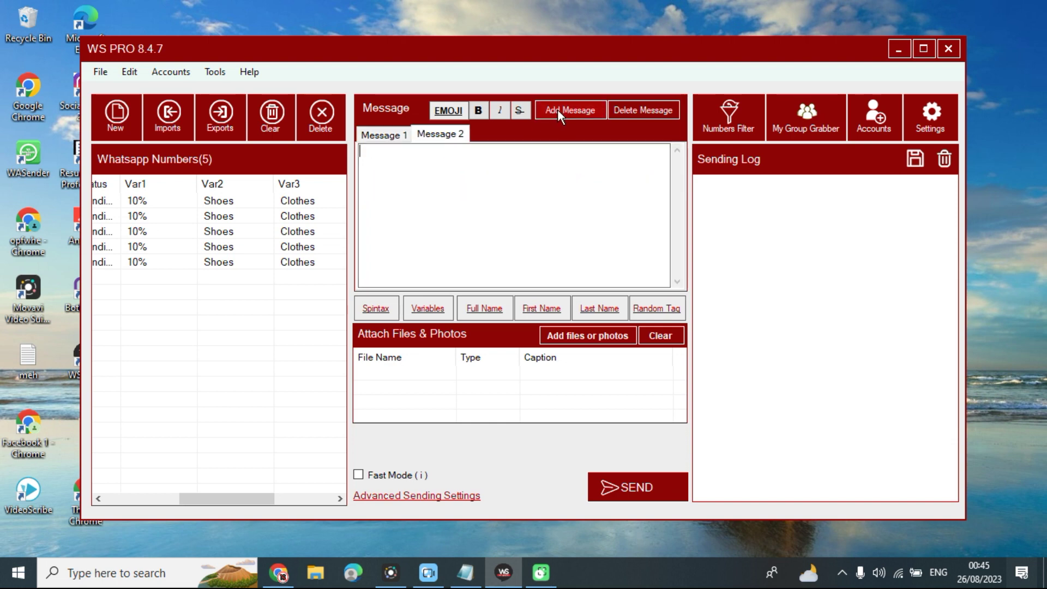
click(581, 107)
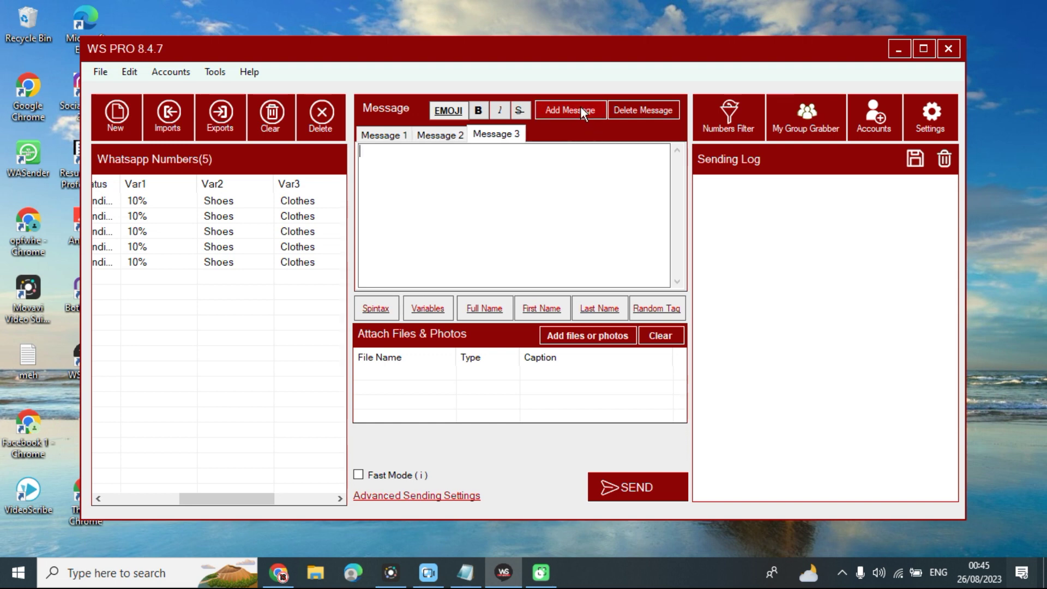
click(580, 107)
click(580, 106)
click(581, 106)
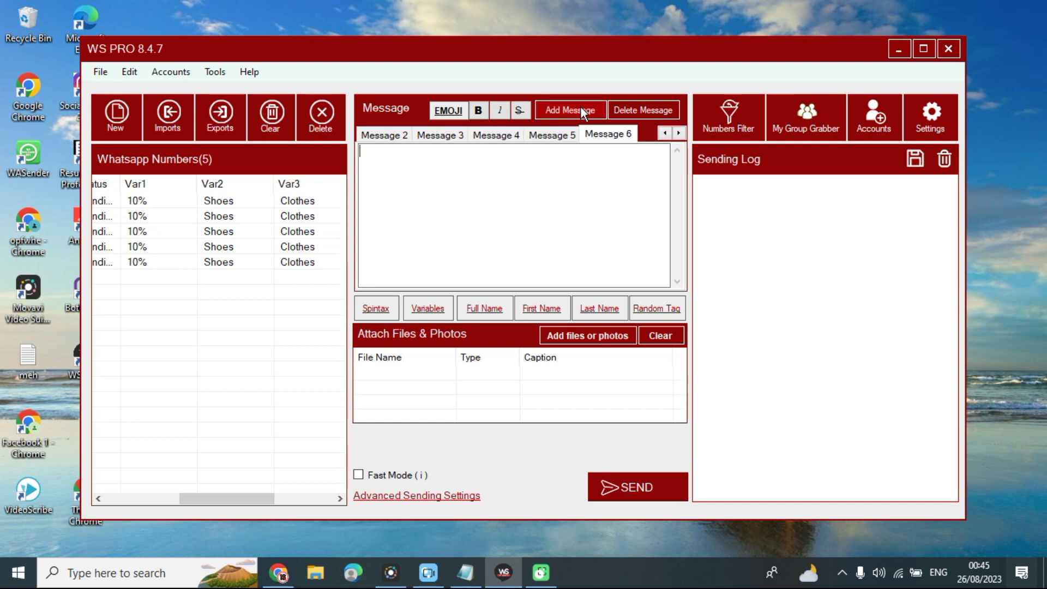
click(580, 107)
click(580, 106)
click(580, 106)
click(581, 107)
click(581, 106)
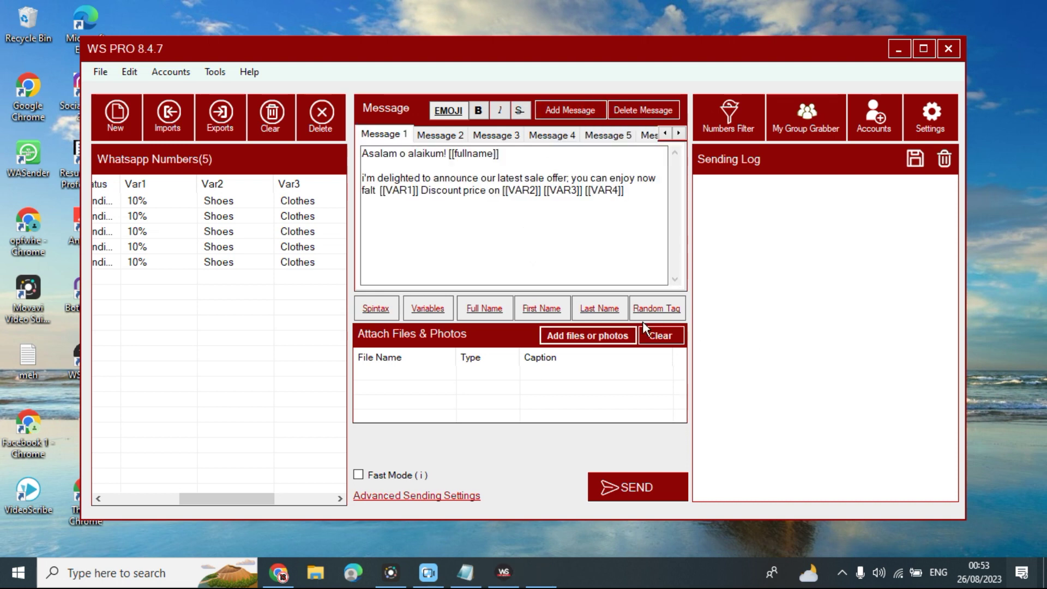
Attach eOLEPUu.png from Downloads to the sale message.
click(604, 334)
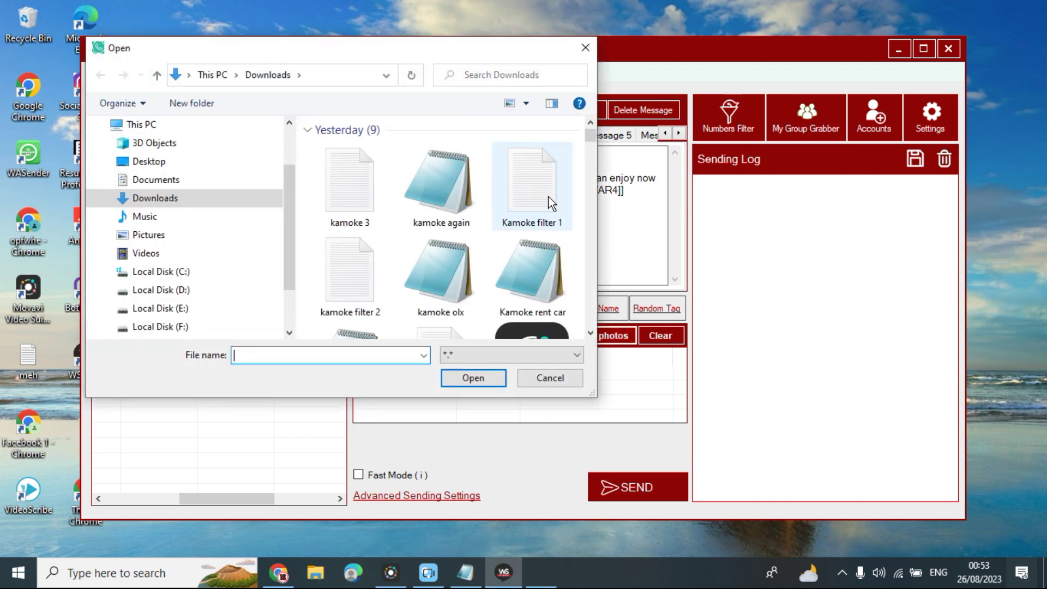
scroll(586, 244, down, 2)
scroll(589, 248, down, 4)
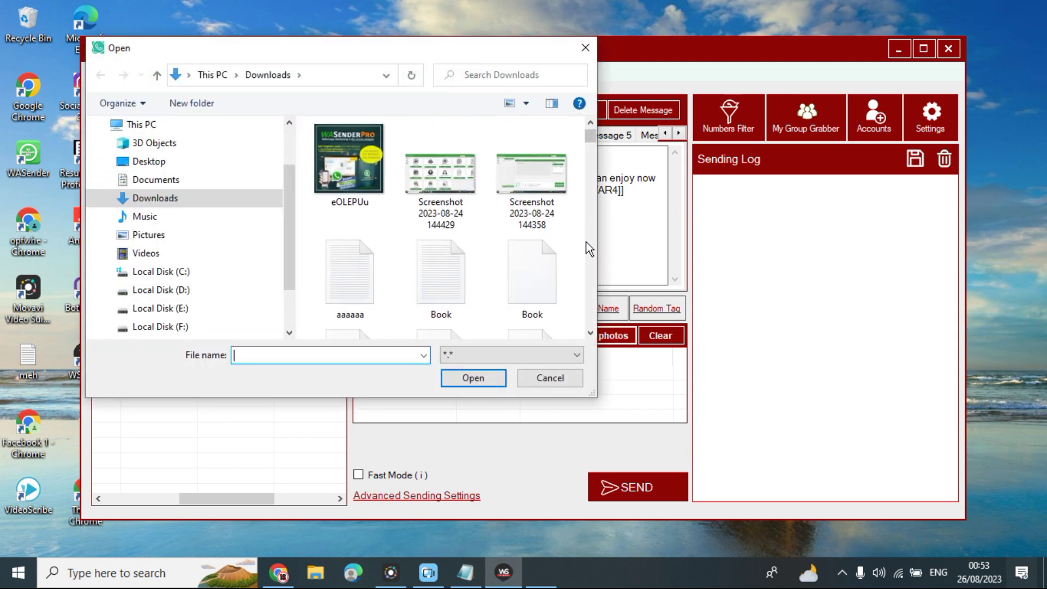
double_click(319, 143)
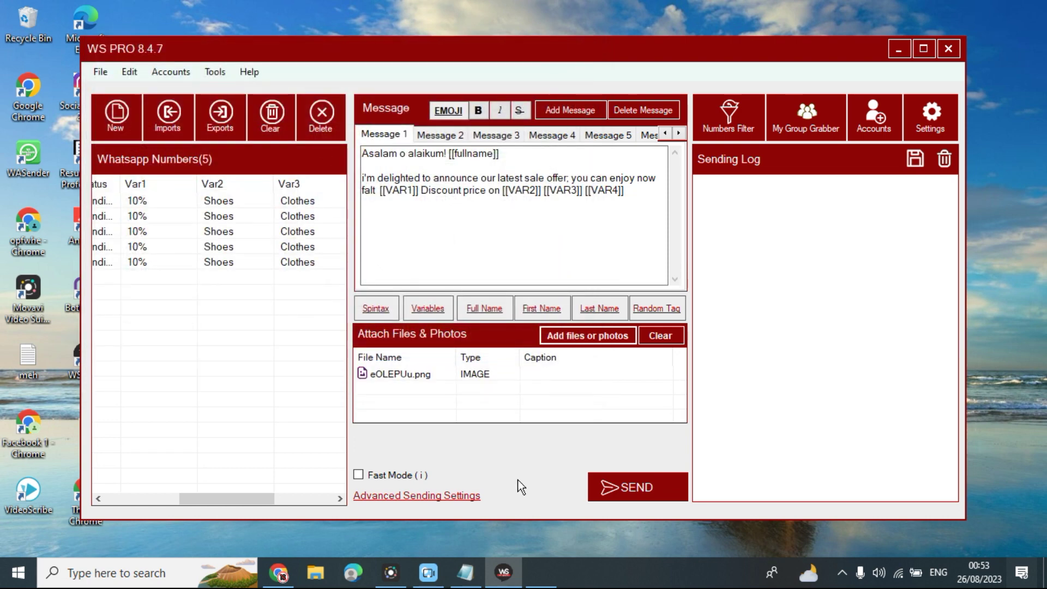
Browse for a second attachment, then cancel without adding one.
click(596, 341)
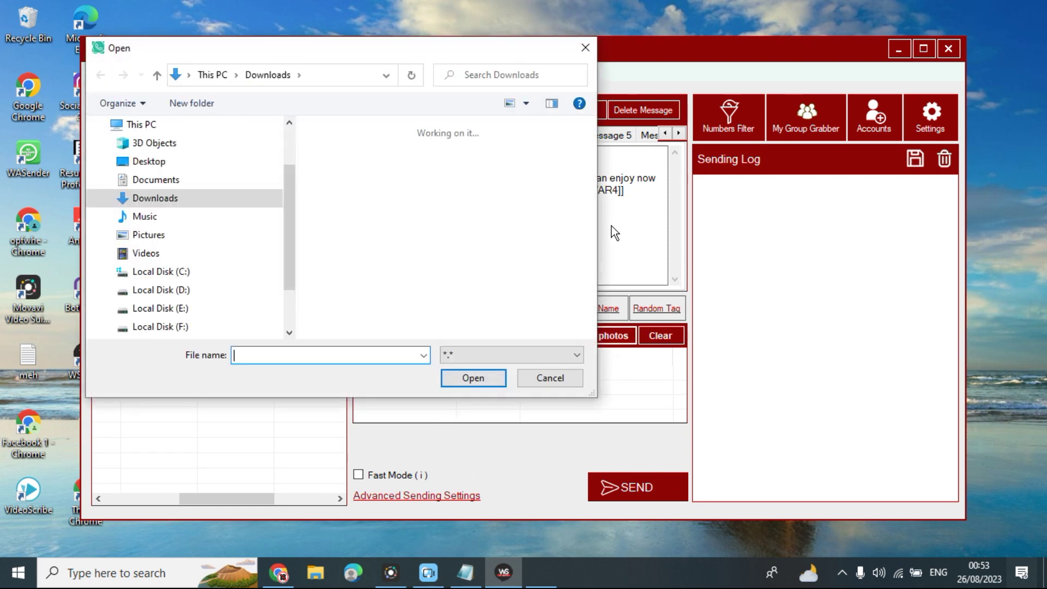
scroll(591, 234, down, 3)
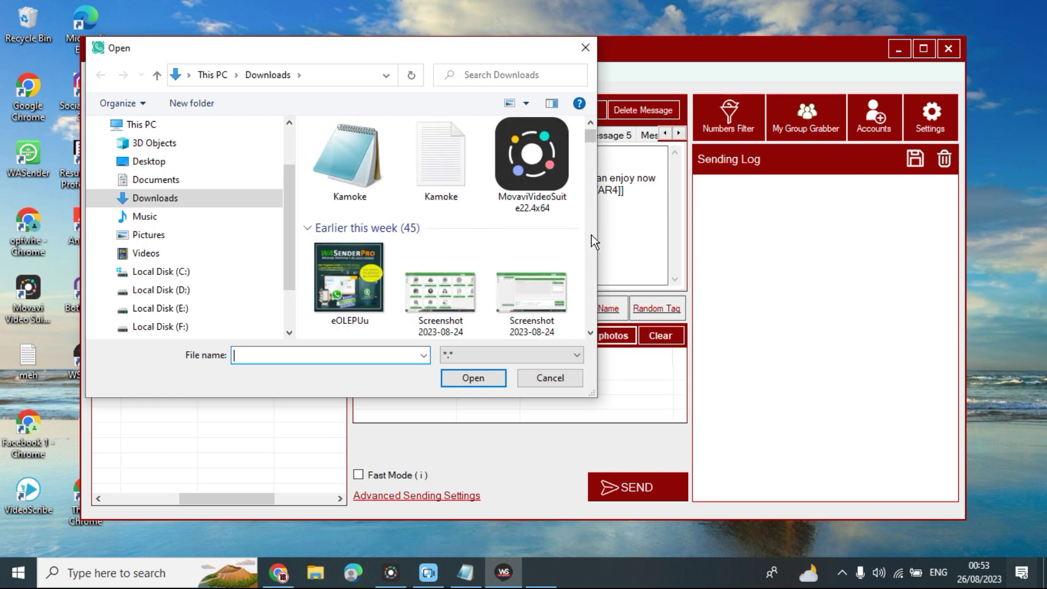
scroll(592, 235, down, 5)
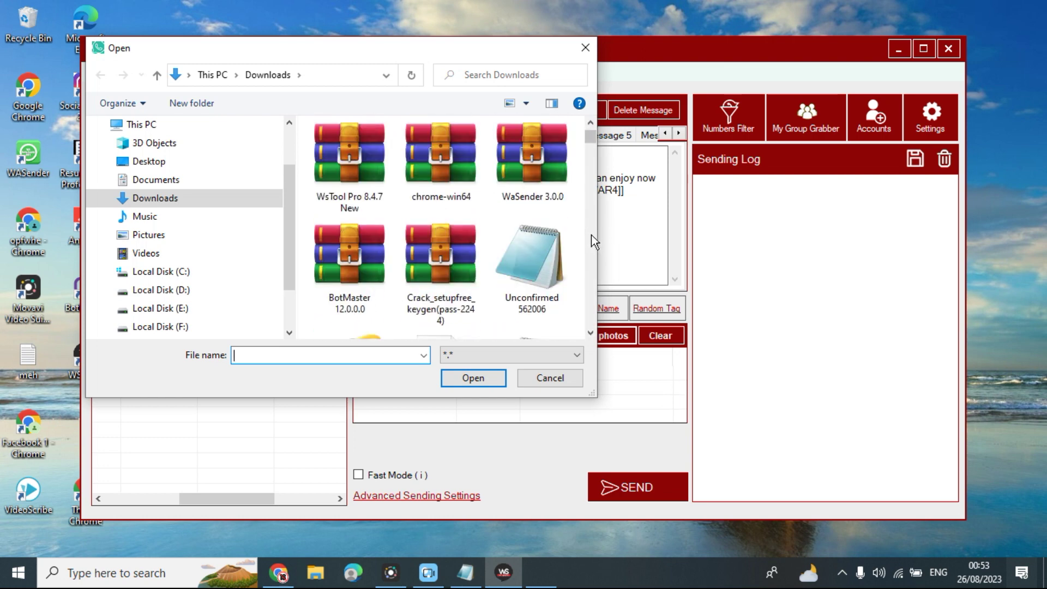
scroll(592, 235, down, 3)
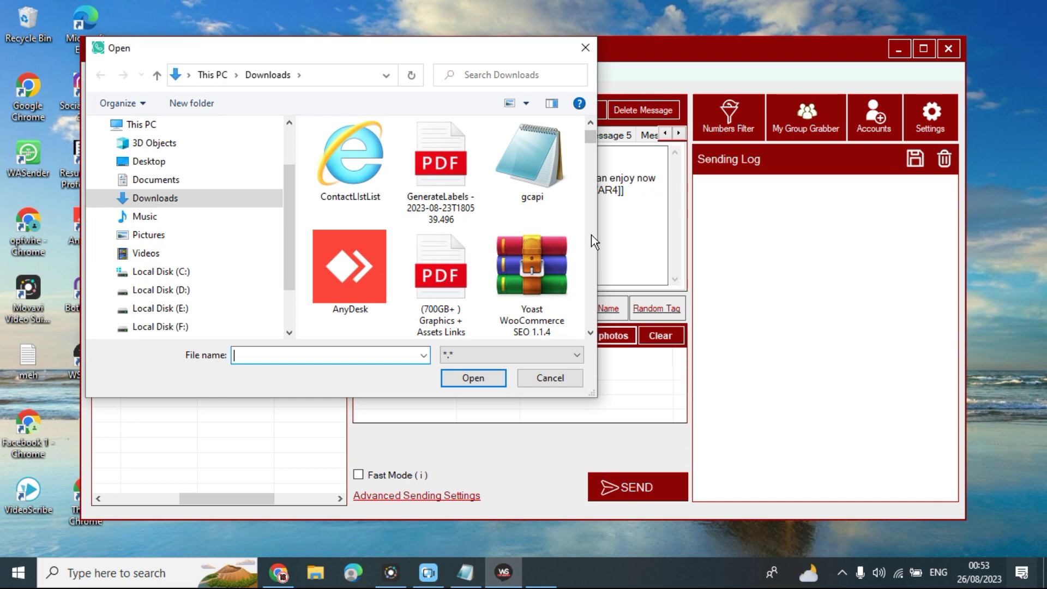
scroll(592, 235, down, 2)
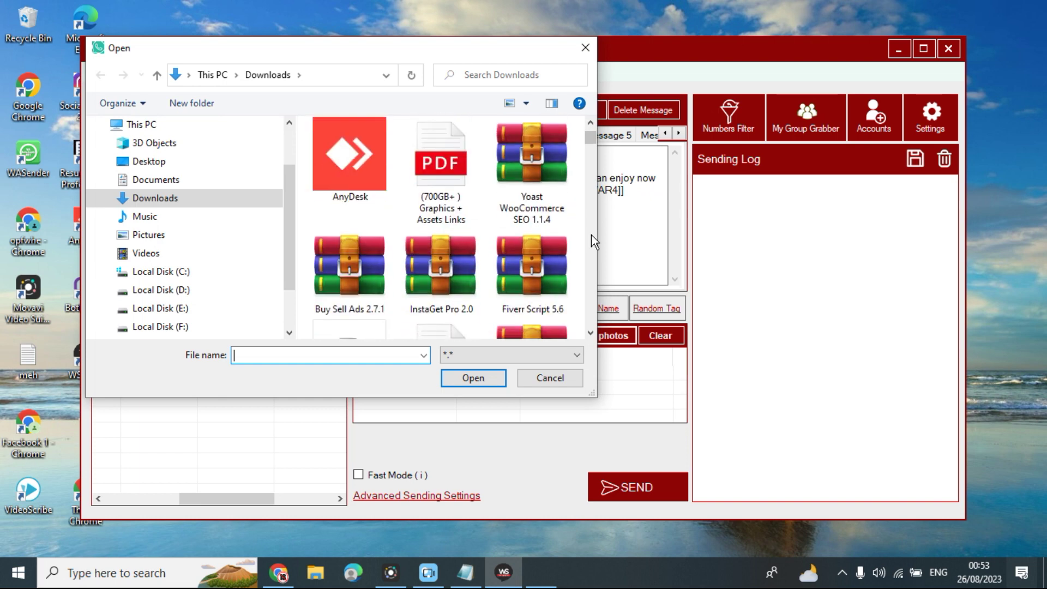
click(550, 378)
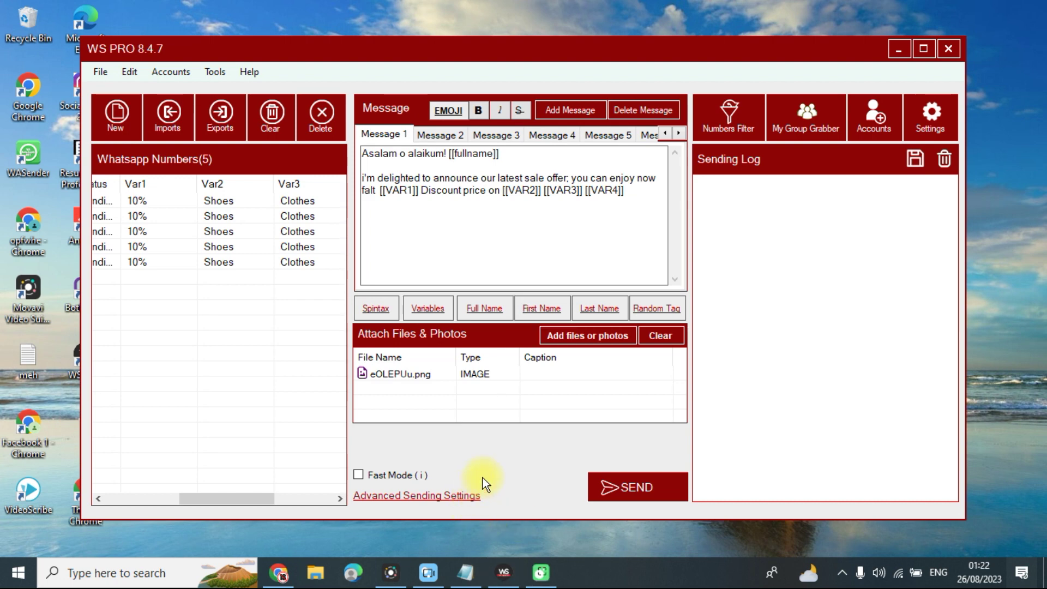
Open Advanced Sending Settings and keep the connection speed at Very Slow.
click(434, 497)
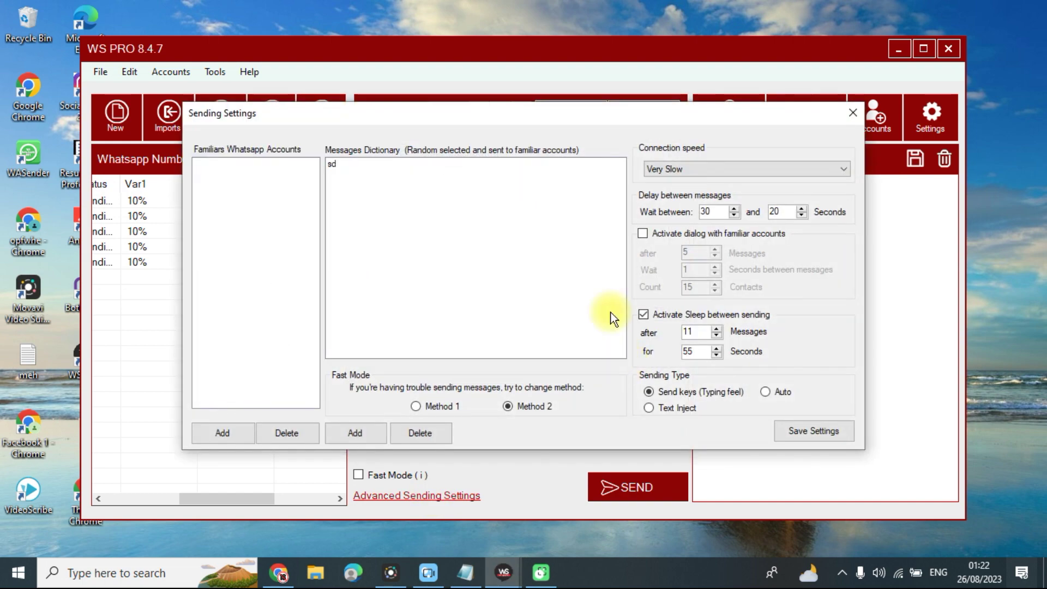
click(709, 167)
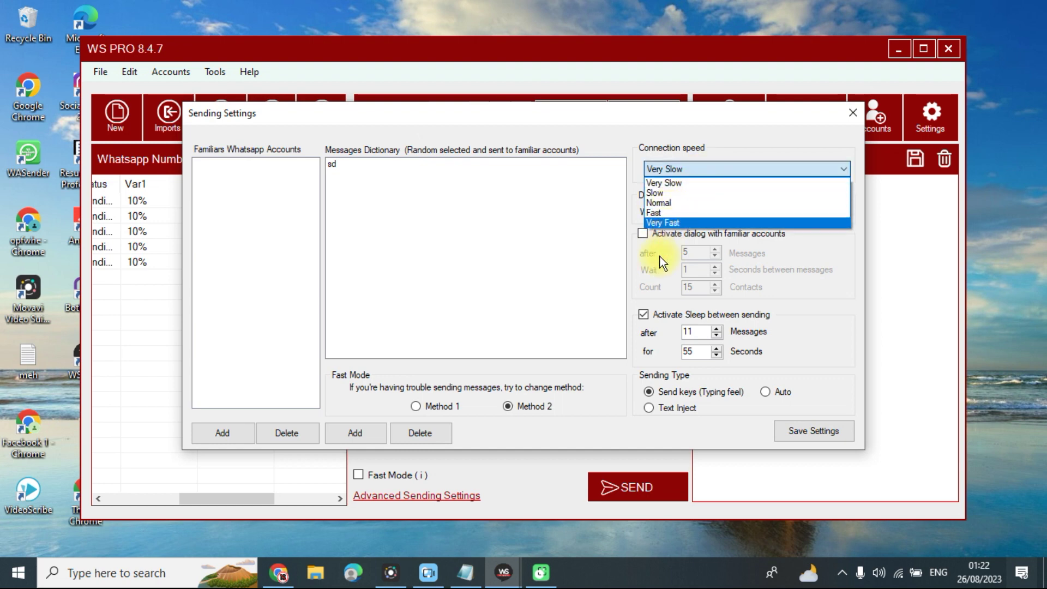
click(635, 255)
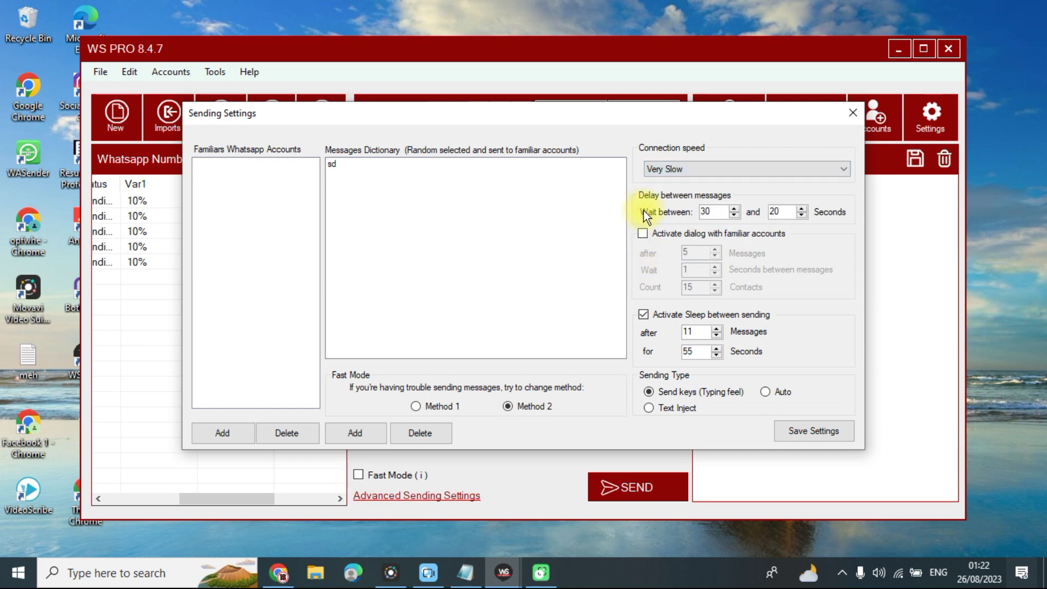